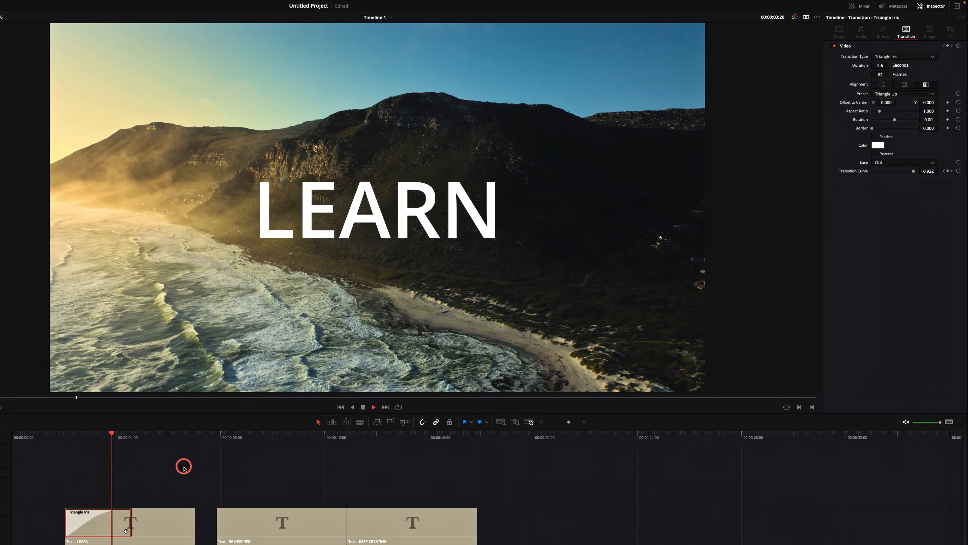
Play back the LEARN title to review the transitions at its start and end
key("space")
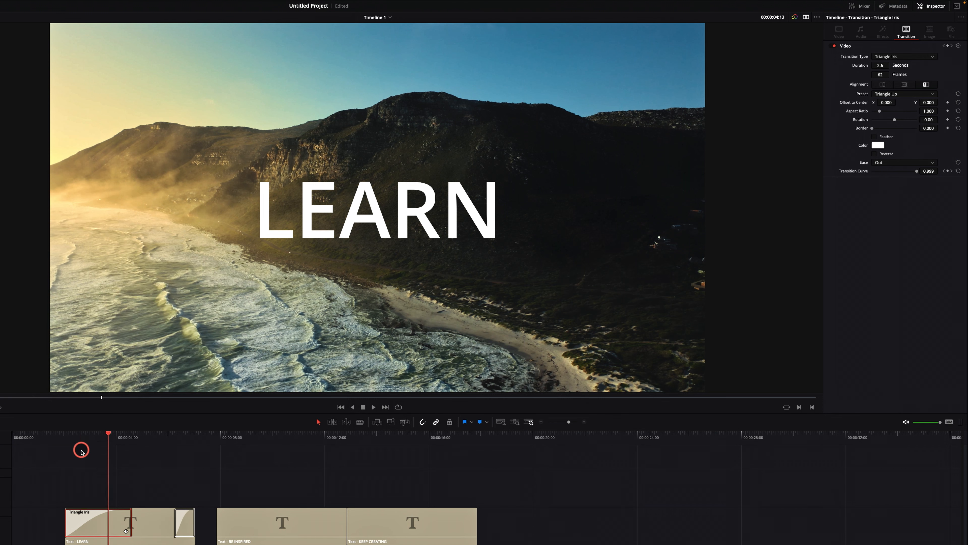
left_click(56, 438)
key("space")
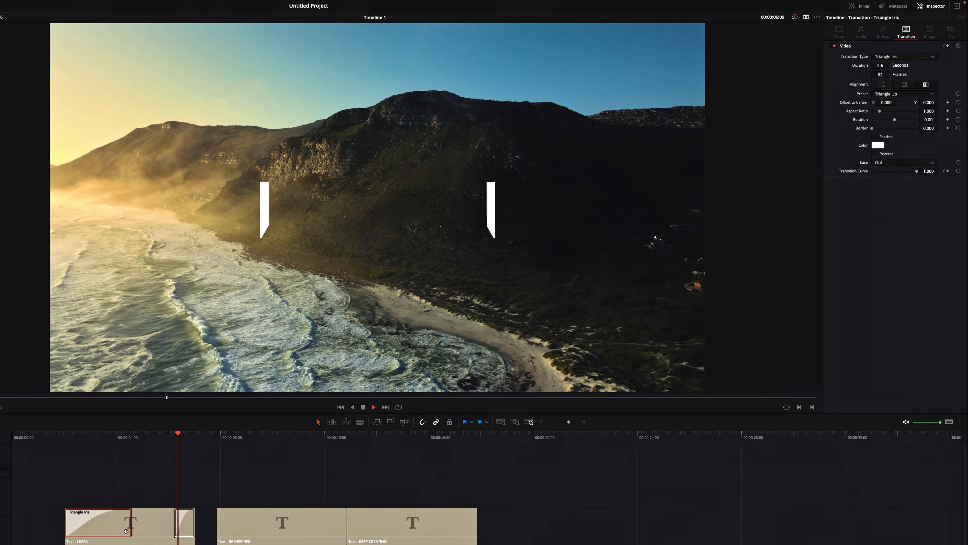
key("space")
left_click(239, 459)
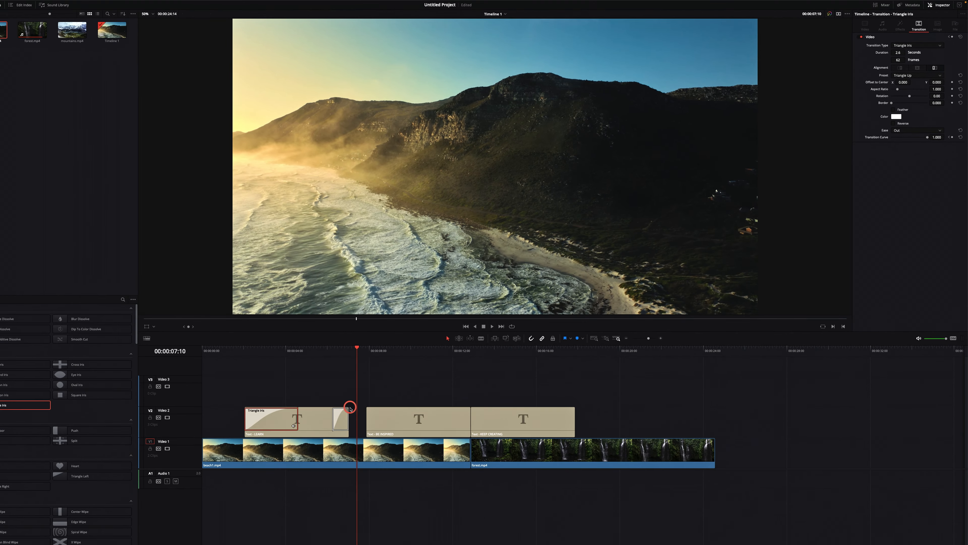
Apply the Oval Iris transition to the end of the LEARN title and preview it
left_click_drag(151, 352, 395, 387)
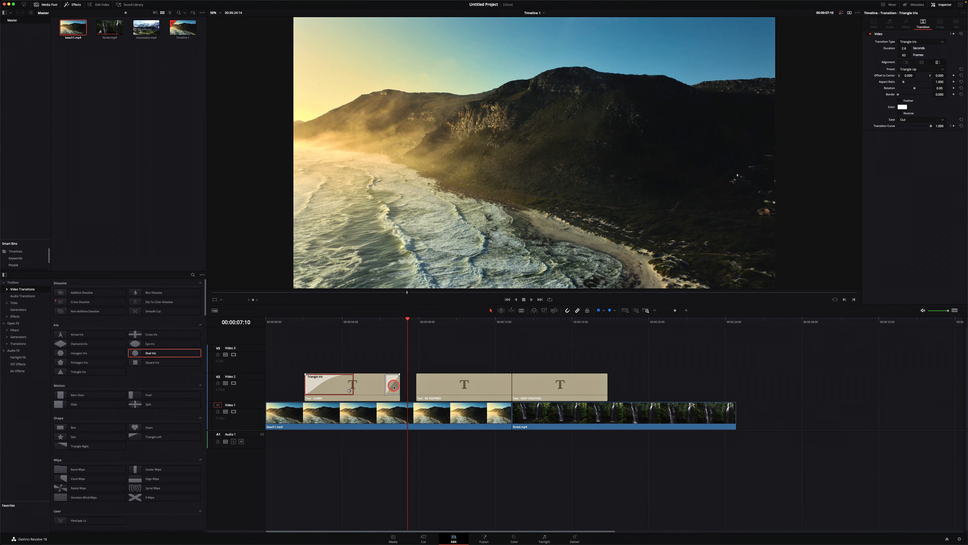
left_click_drag(407, 320, 378, 323)
key("space")
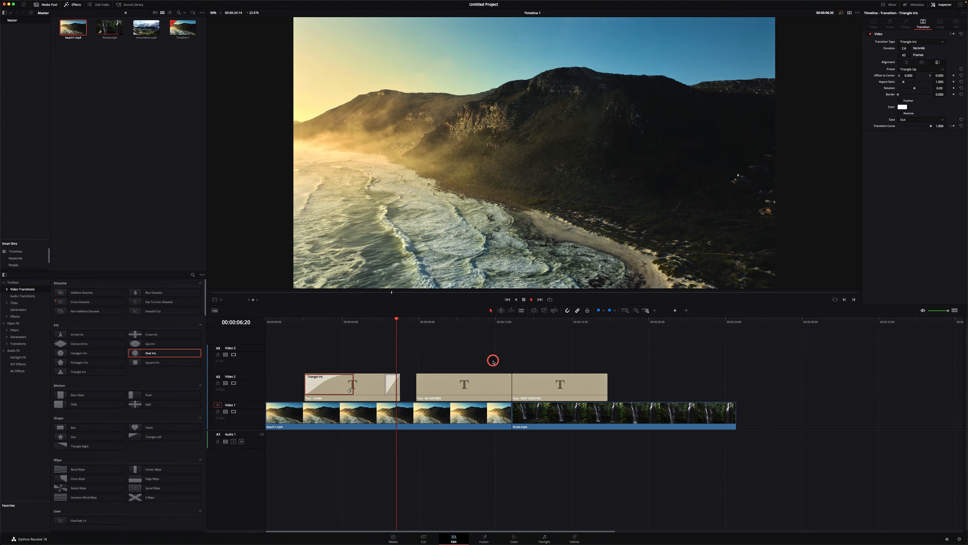
left_click_drag(407, 319, 373, 324)
key("space")
Set the ease of the LEARN title's Oval Iris transition to In and play the title back
left_click(392, 384)
left_click_drag(406, 319, 391, 336)
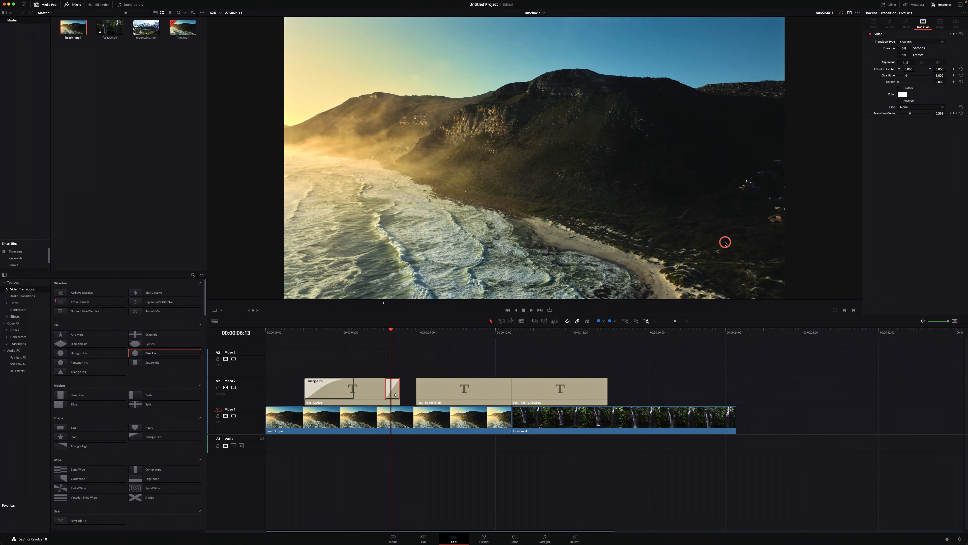
left_click(939, 109)
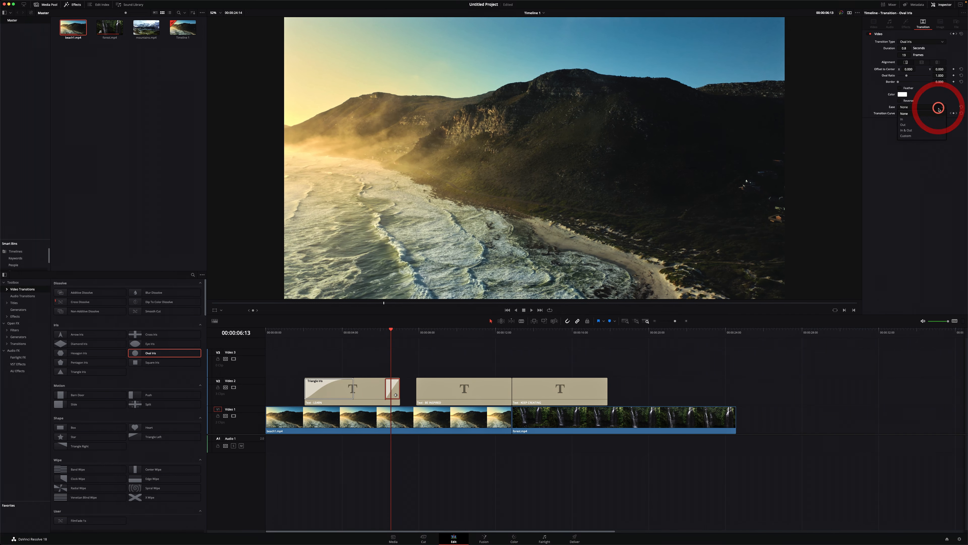
left_click(921, 120)
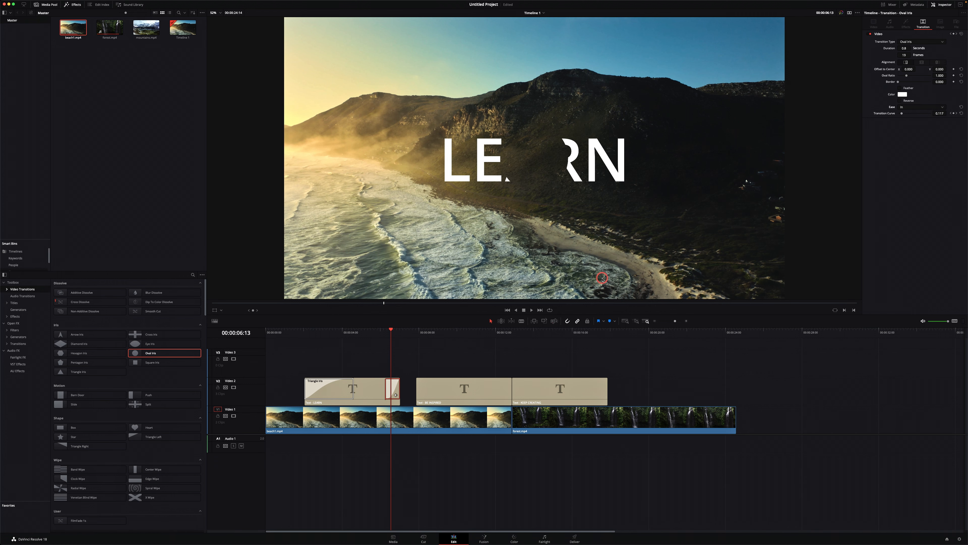
left_click_drag(392, 331, 312, 333)
key("space")
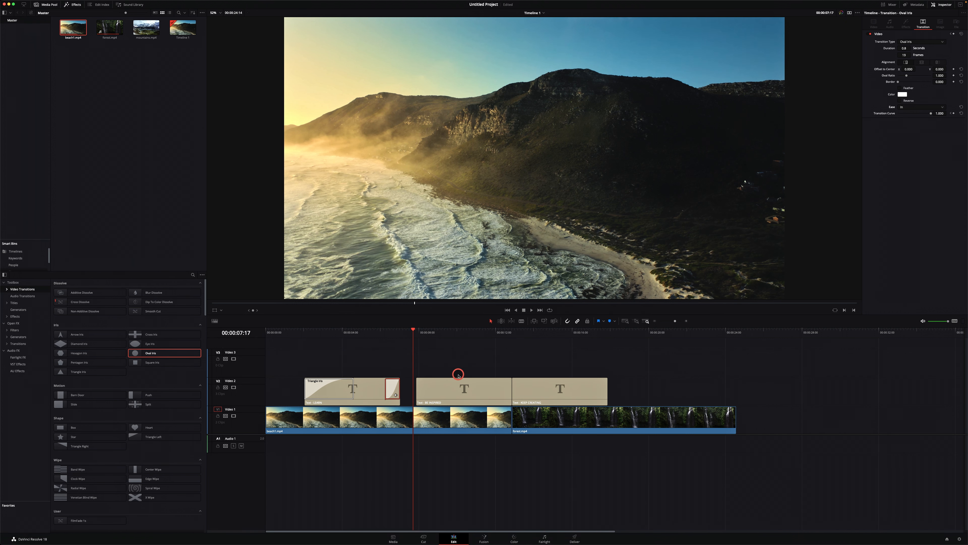
Apply the Slide transition to the start of the BE INSPIRED title and preview it
left_click(460, 385)
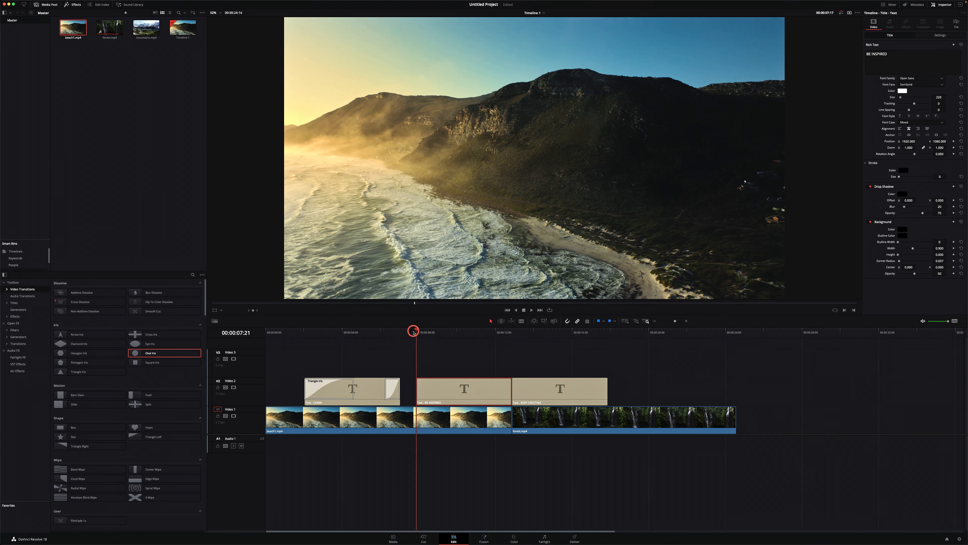
left_click_drag(414, 331, 443, 333)
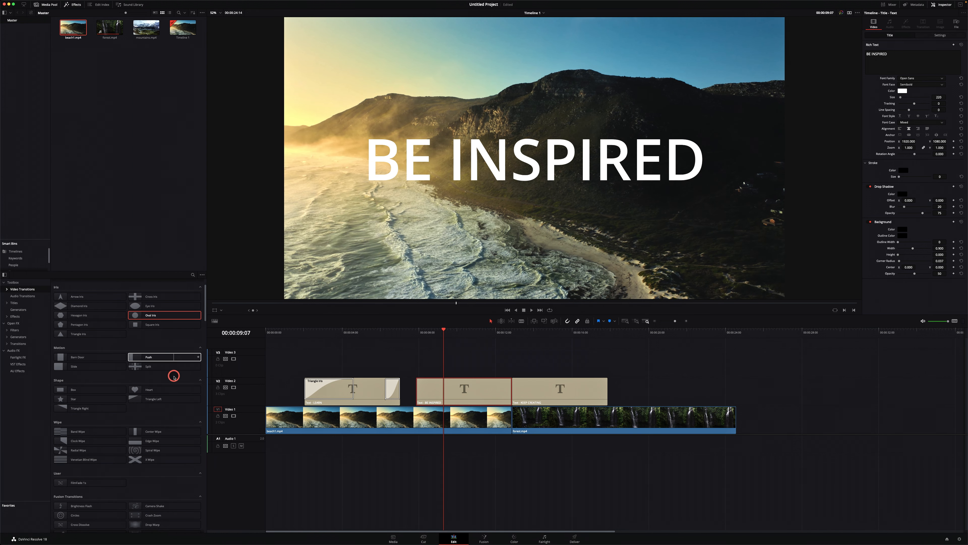
left_click_drag(74, 369, 421, 395)
left_click_drag(454, 328, 405, 339)
key("space")
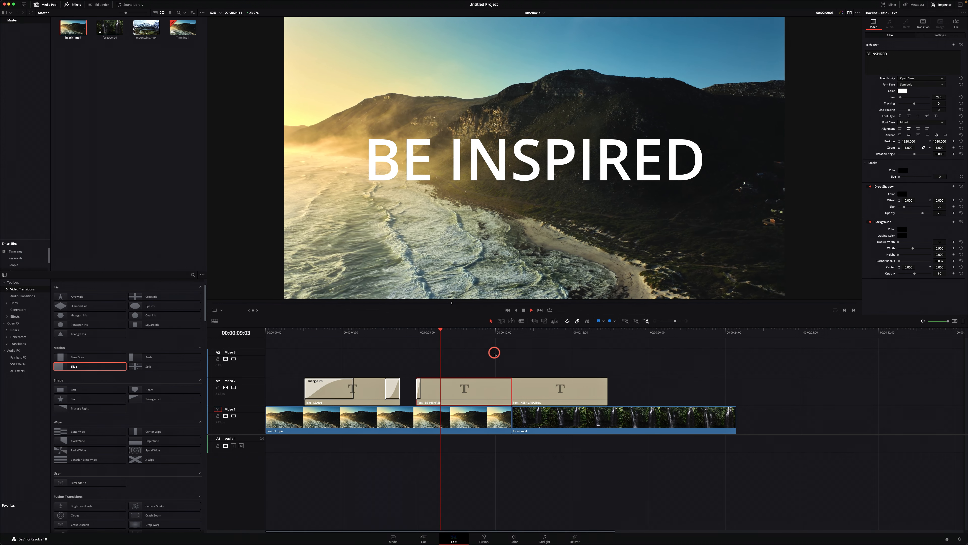
key("space")
left_click_drag(457, 331, 411, 339)
key("space")
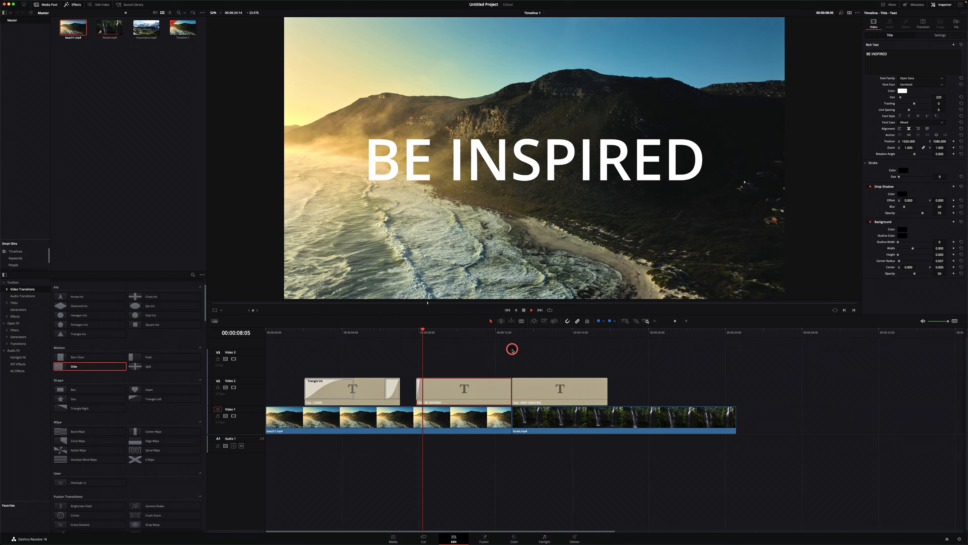
key("space")
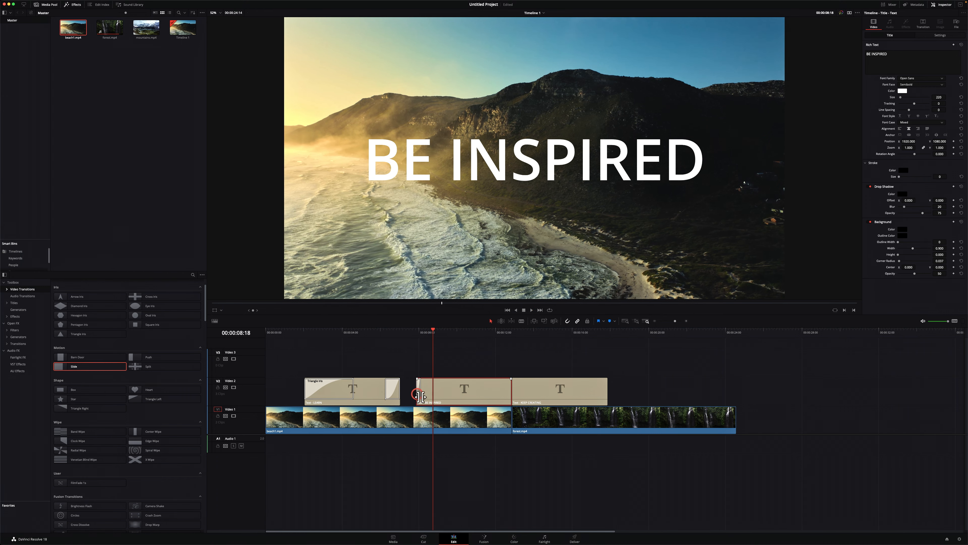
Give the Slide transition on BE INSPIRED an Out ease and the Slide, Top-Down preset, checking the motion in playback
left_click_drag(419, 393, 419, 393)
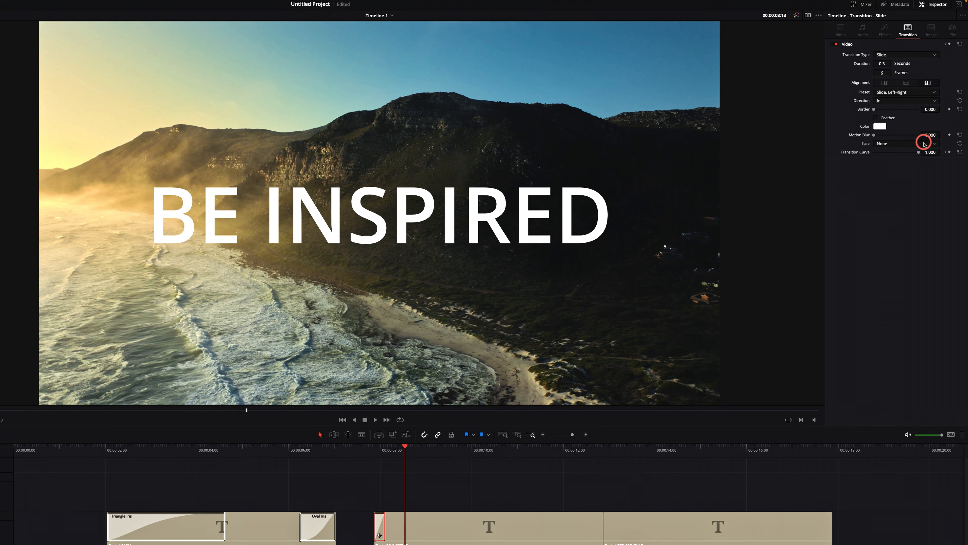
left_click(934, 144)
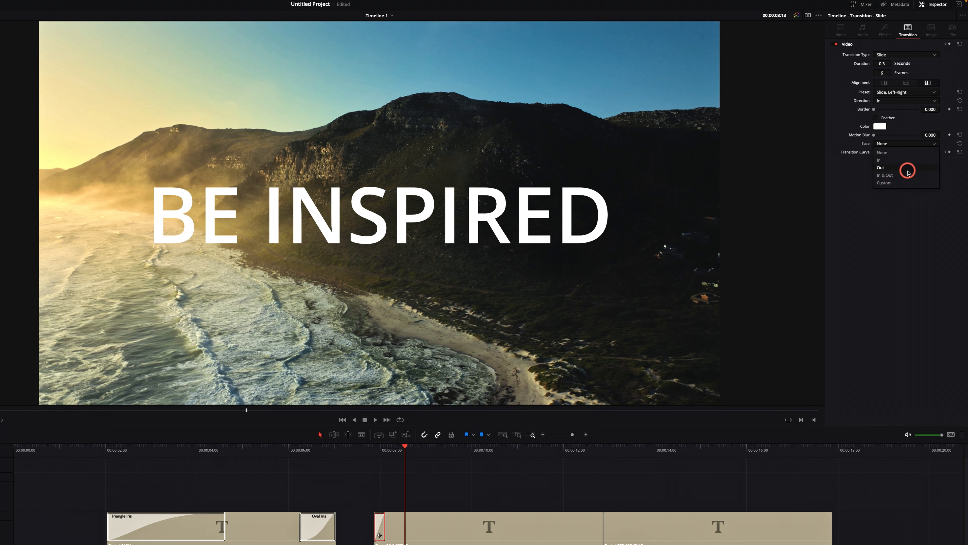
left_click(908, 169)
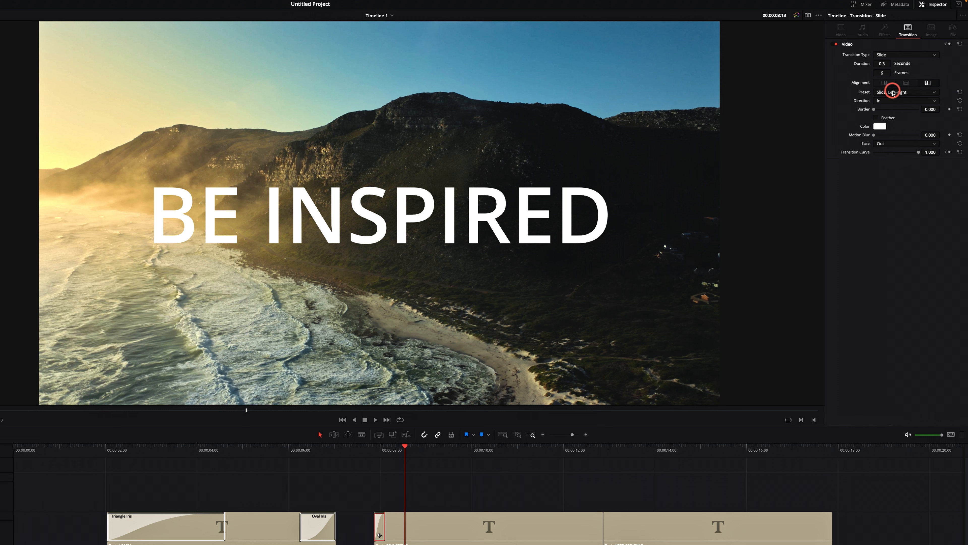
left_click(933, 93)
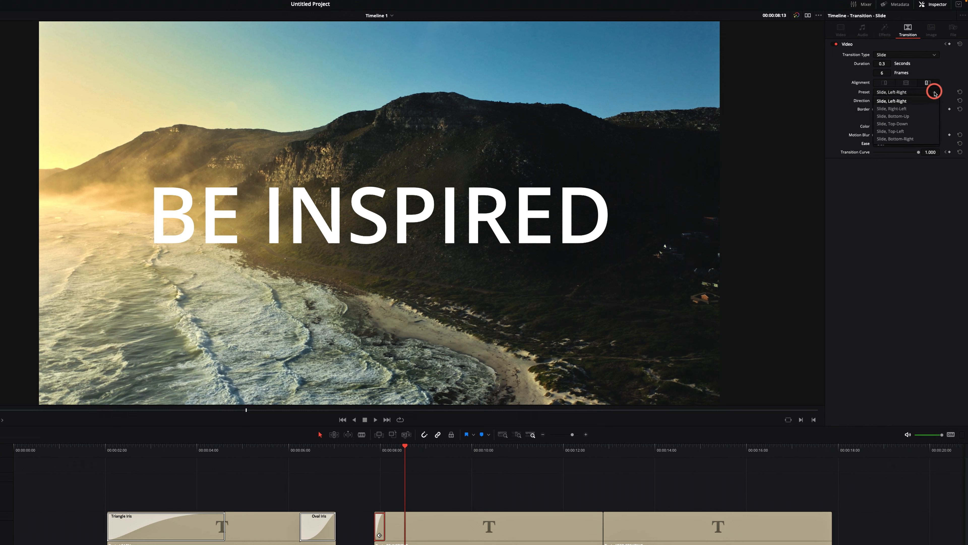
left_click(911, 125)
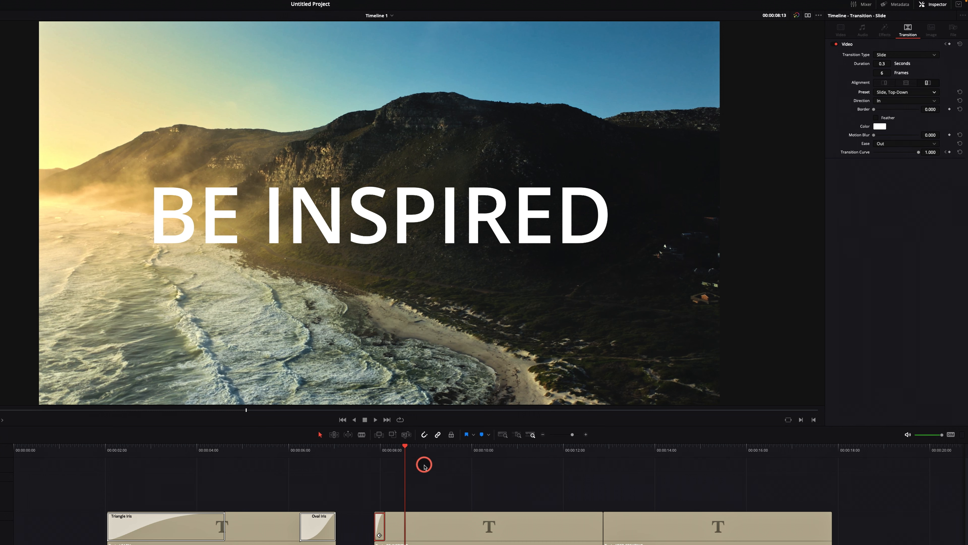
left_click_drag(370, 458, 359, 458)
key("space")
key("space")
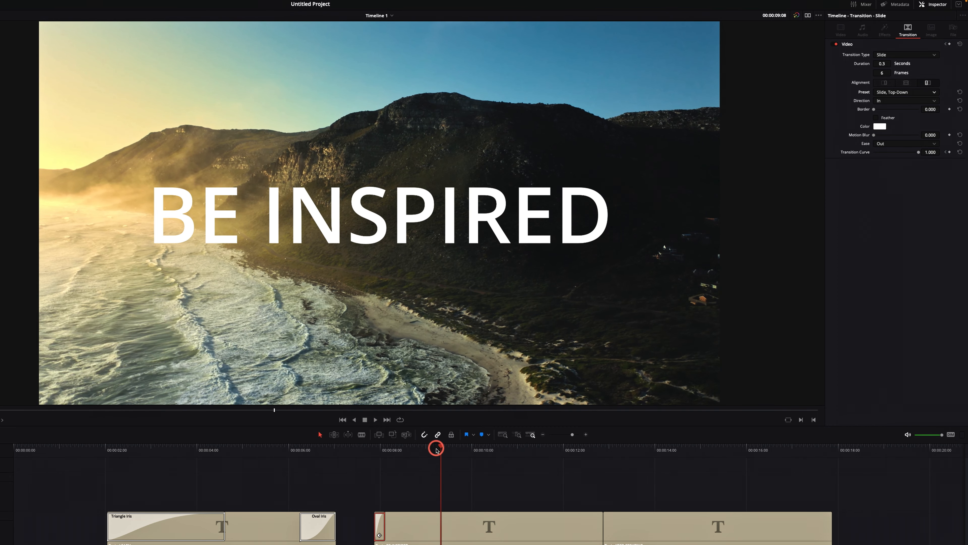
left_click_drag(439, 449, 363, 464)
key("space")
key("space")
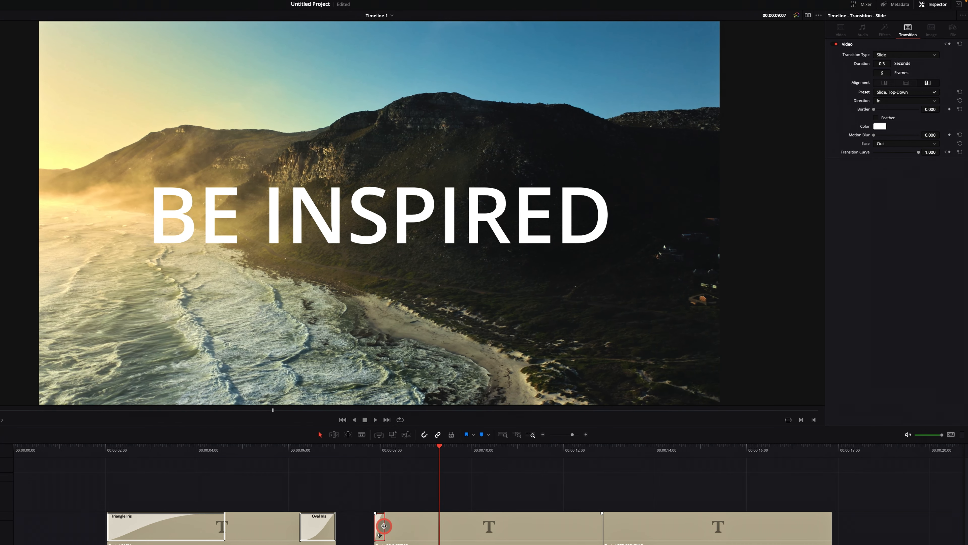
Lengthen the Slide transition on BE INSPIRED to 1.0 second (24 frames) and preview it
left_click_drag(384, 525, 420, 526)
left_click_drag(441, 459, 359, 456)
key("space")
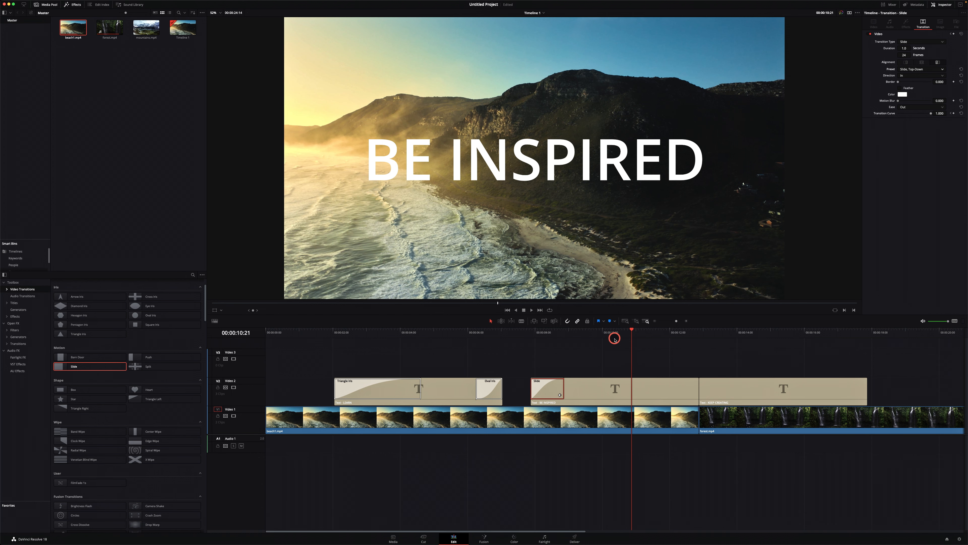
Add the Circles Fusion transition at the cut between the BE INSPIRED and KEEP CREATING titles
left_click(539, 332)
left_click_drag(542, 331, 694, 365)
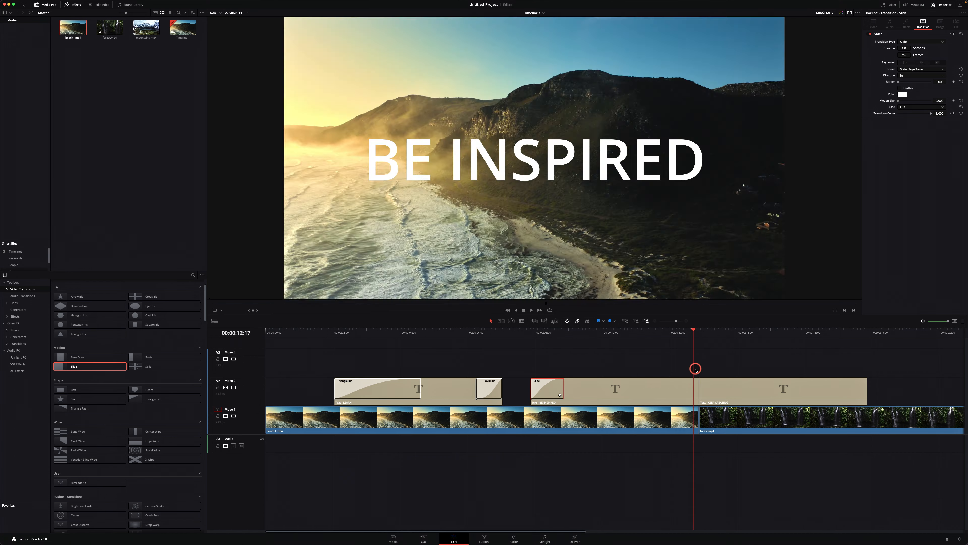
scroll(89, 420, "down", 5)
left_click(69, 366)
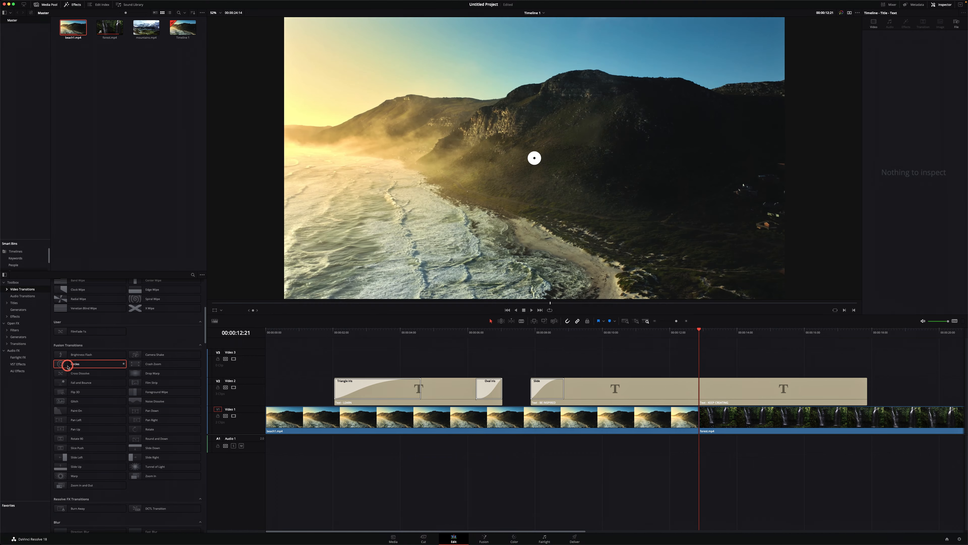
left_click_drag(71, 366, 701, 399)
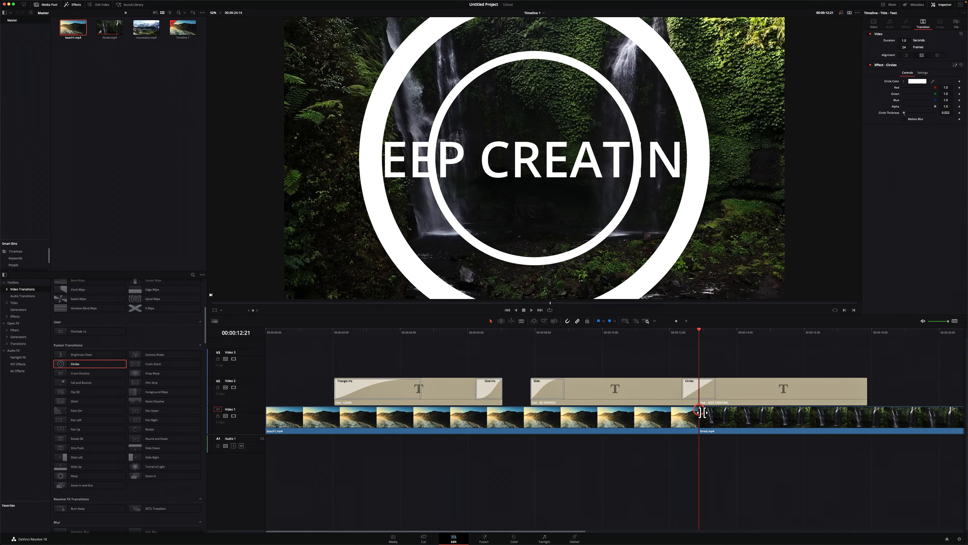
Extend the Circles transition to 2.0 seconds (48 frames) and play back the section from the BE INSPIRED title
left_click(713, 390)
left_click_drag(717, 388, 733, 388)
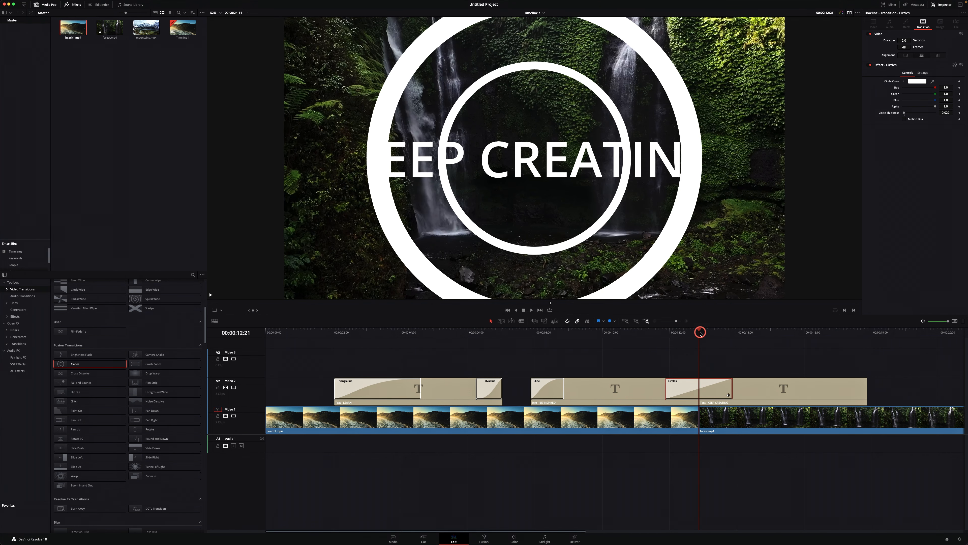
left_click_drag(700, 335, 523, 332)
key("space")
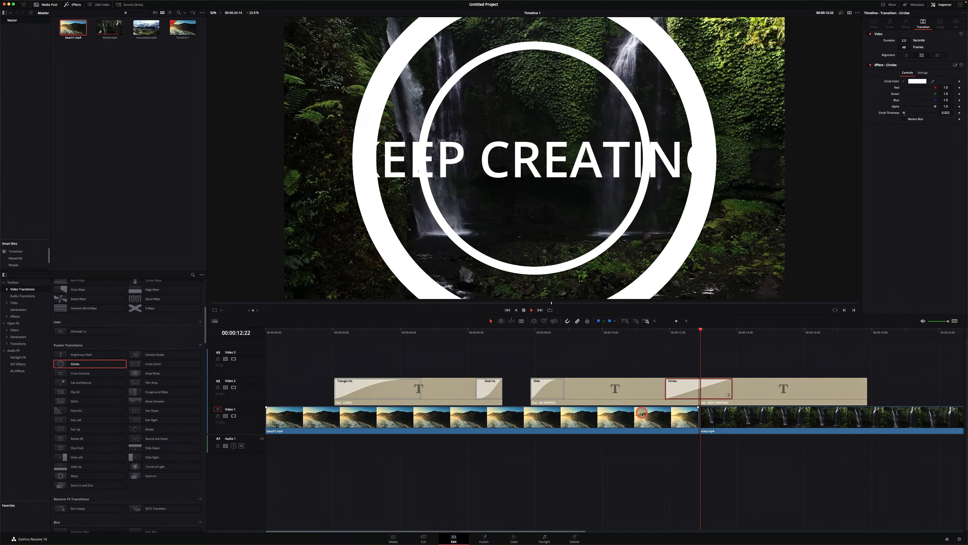
key("space")
left_click_drag(771, 332, 530, 367)
key("space")
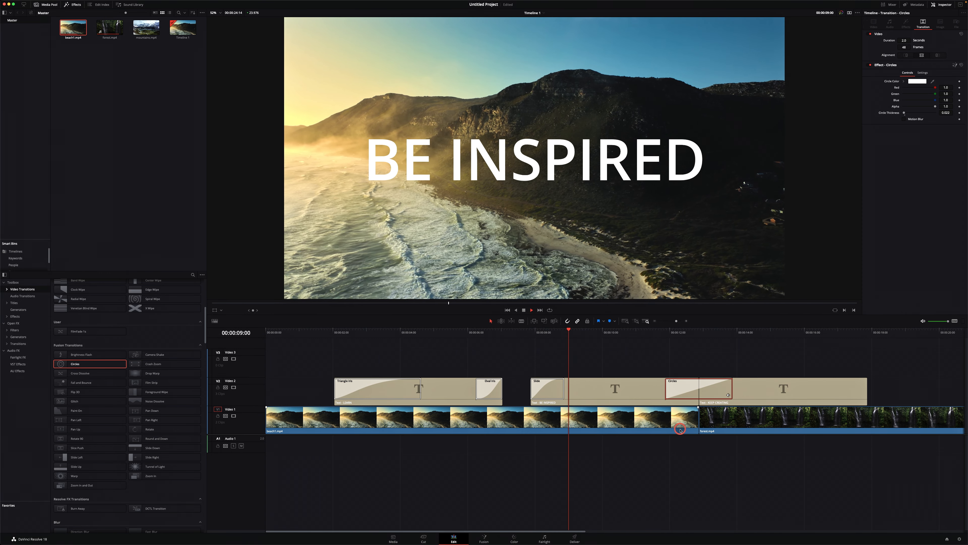